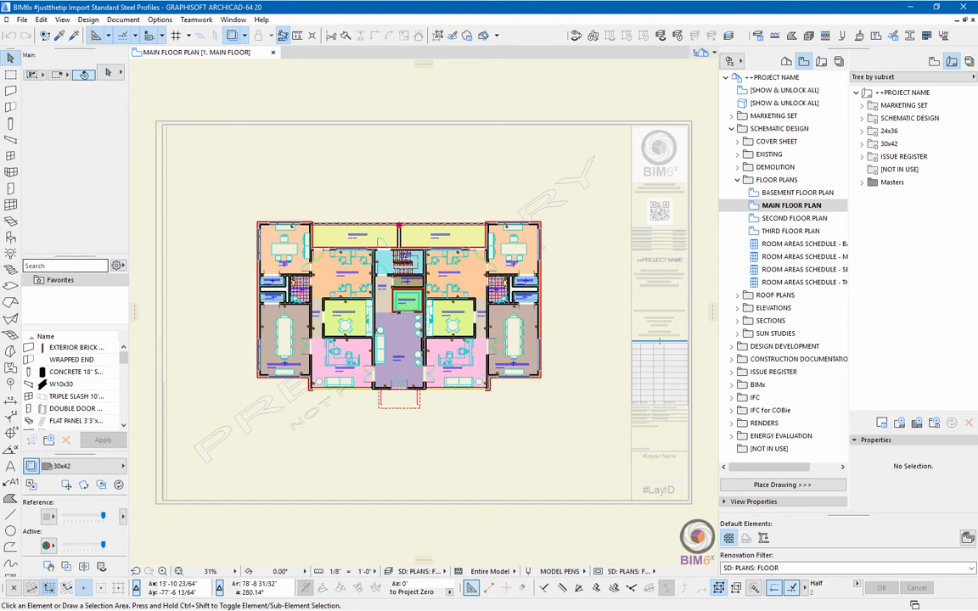
Start importing a standard steel profile and set the database's country code to US Imperial.
{"action": "left_click", "coordinate": [158, 19]}
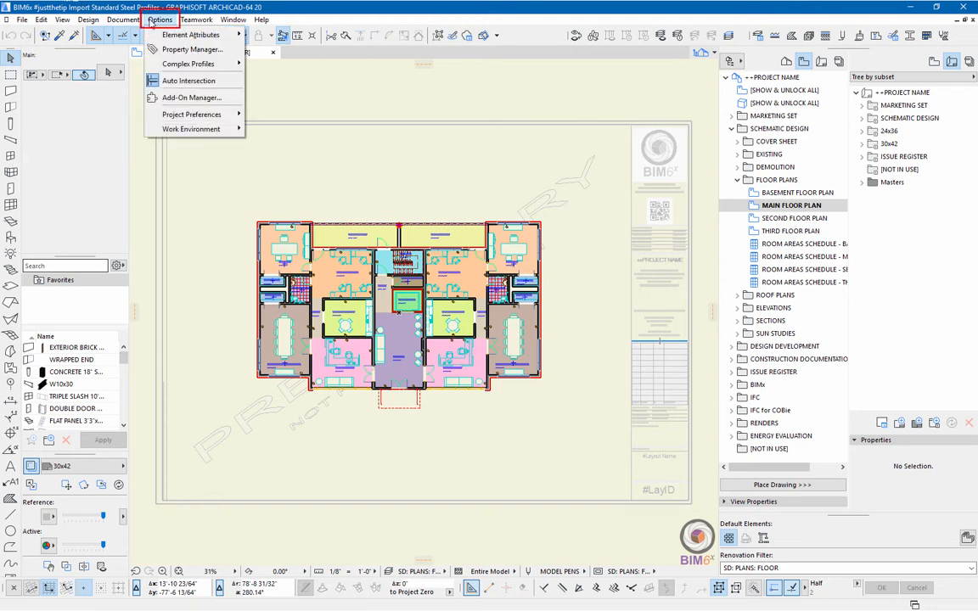
{"action": "mouse_move", "coordinate": [237, 67]}
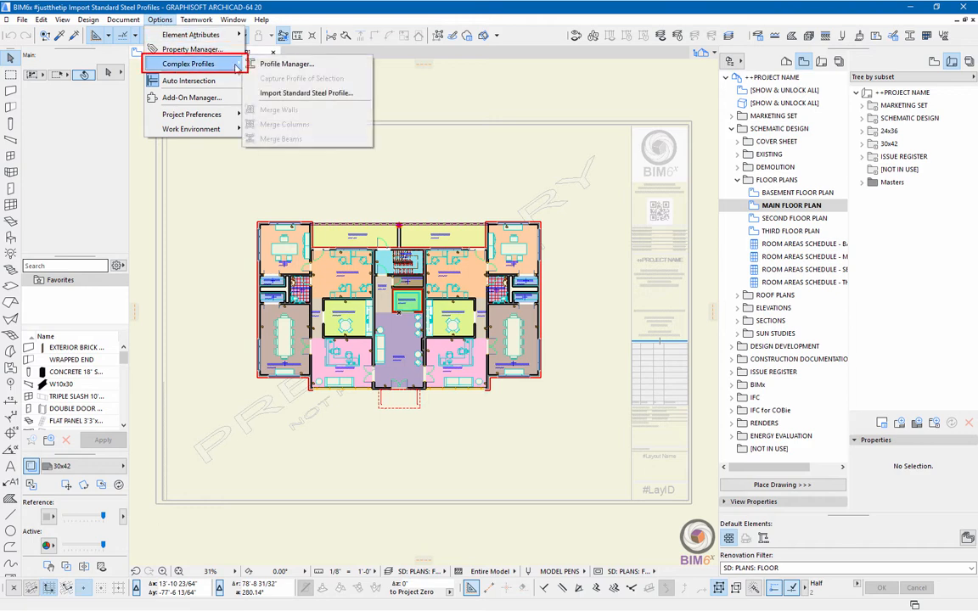
{"action": "left_click", "coordinate": [367, 95]}
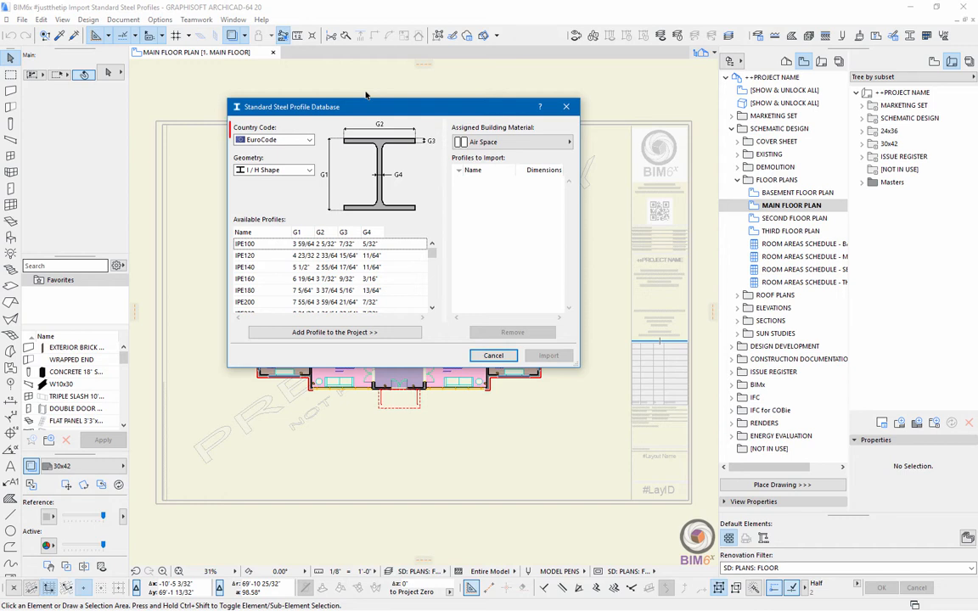
{"action": "left_click", "coordinate": [311, 143]}
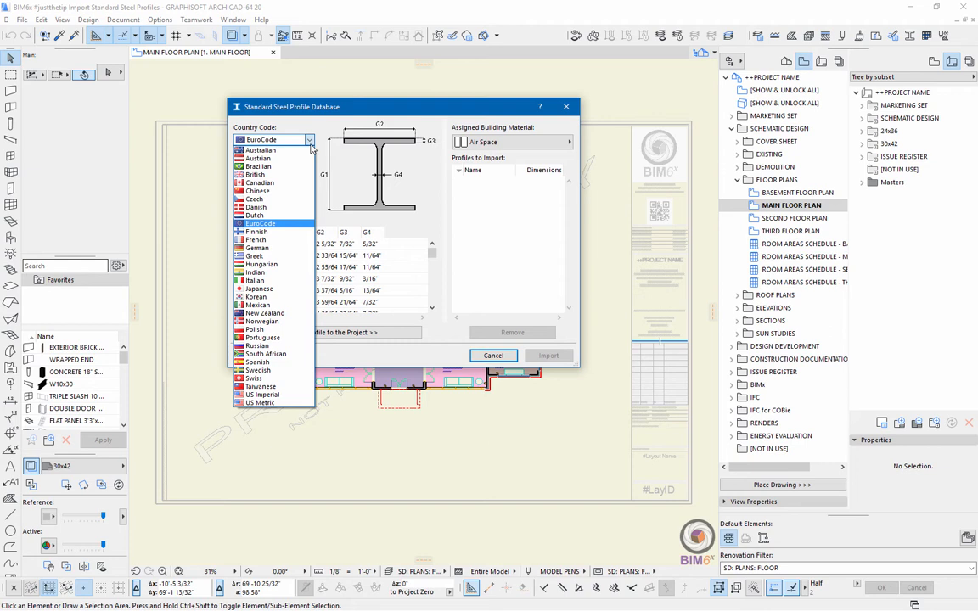
{"action": "left_click", "coordinate": [299, 397]}
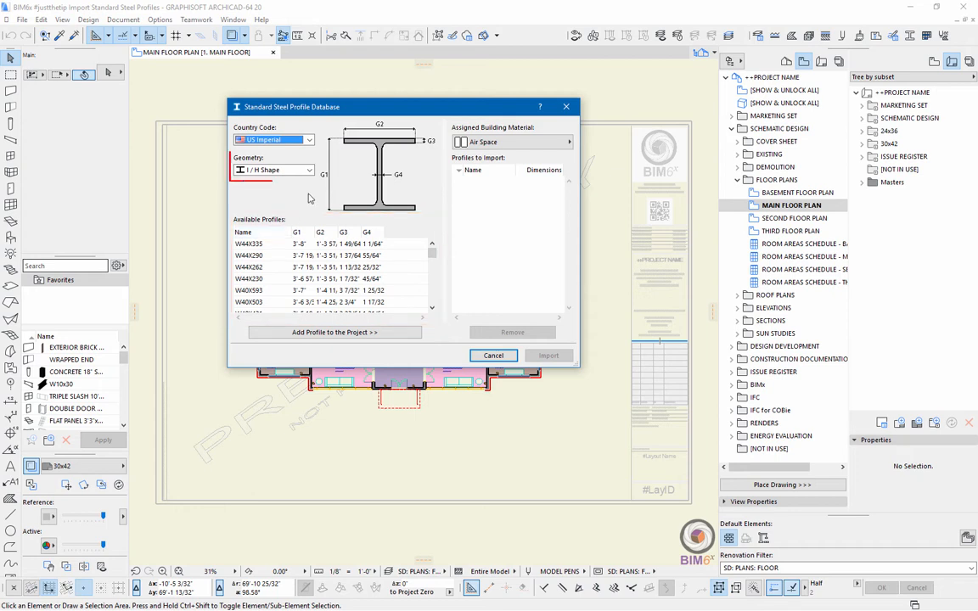
Preview the C / U Shape, Circular Hollow and T Shape geometries, and return to I / H Shape.
{"action": "left_click", "coordinate": [253, 172]}
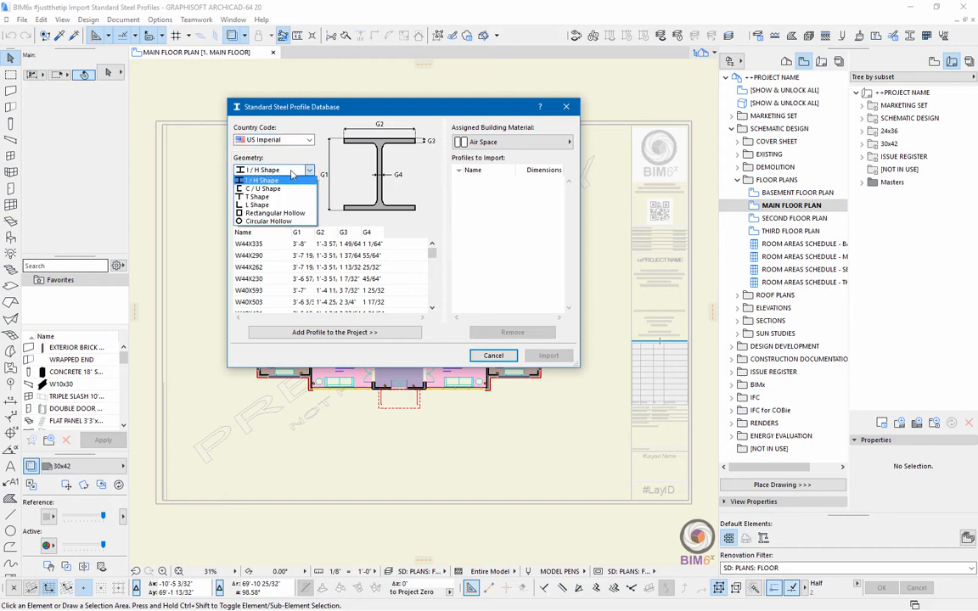
{"action": "left_click", "coordinate": [264, 188]}
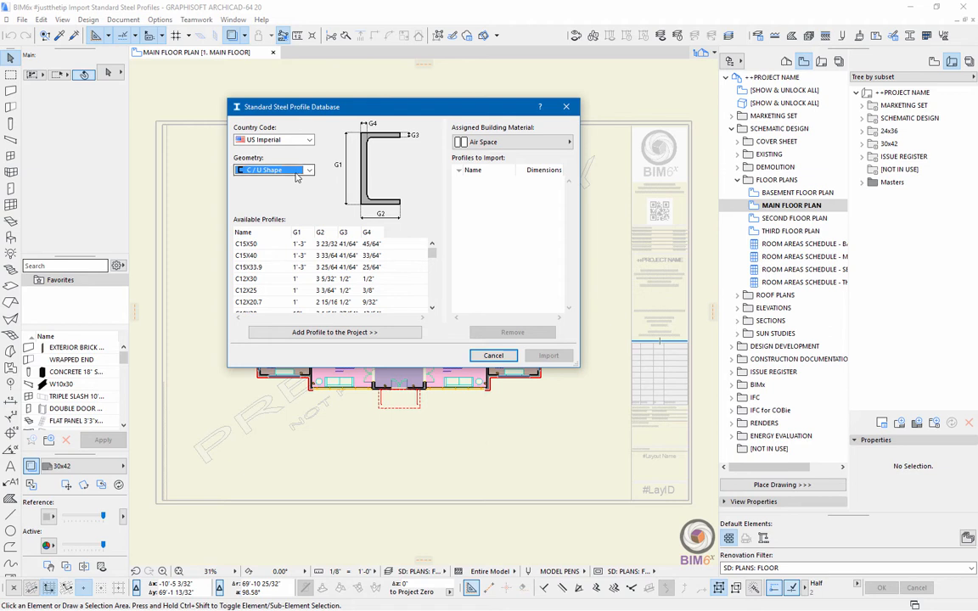
{"action": "left_click", "coordinate": [288, 169]}
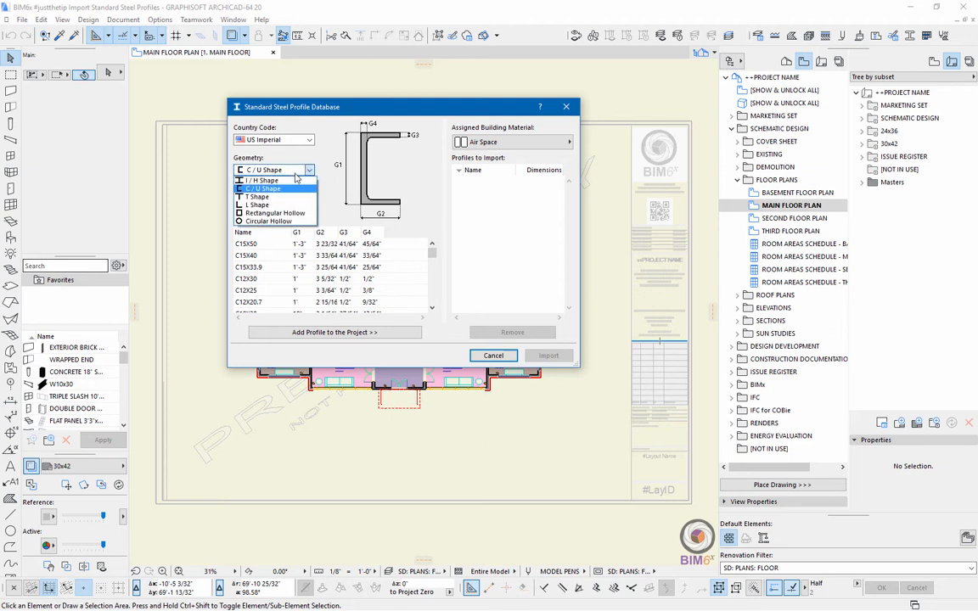
{"action": "left_click", "coordinate": [295, 221]}
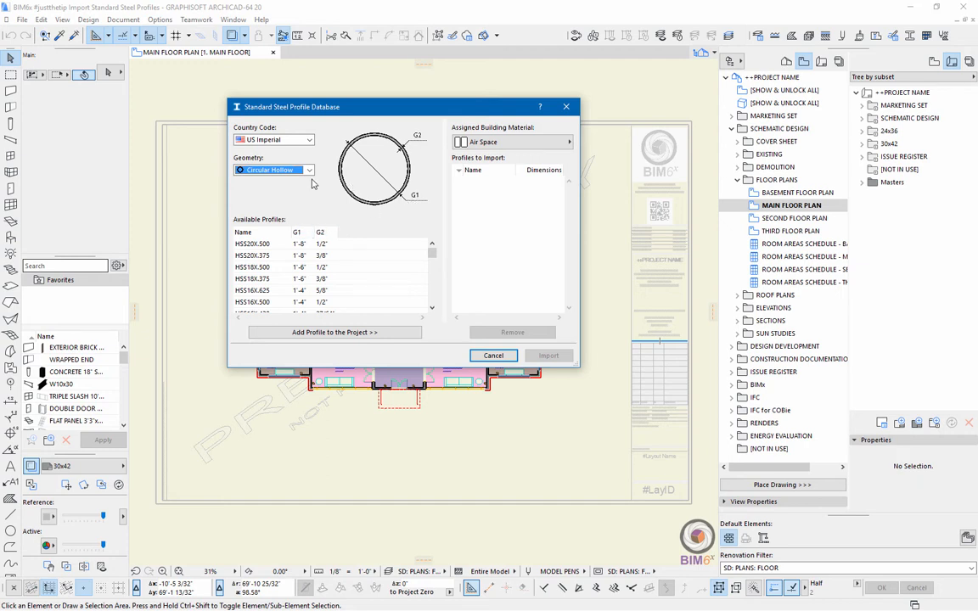
{"action": "left_click", "coordinate": [309, 171]}
{"action": "left_click", "coordinate": [302, 197]}
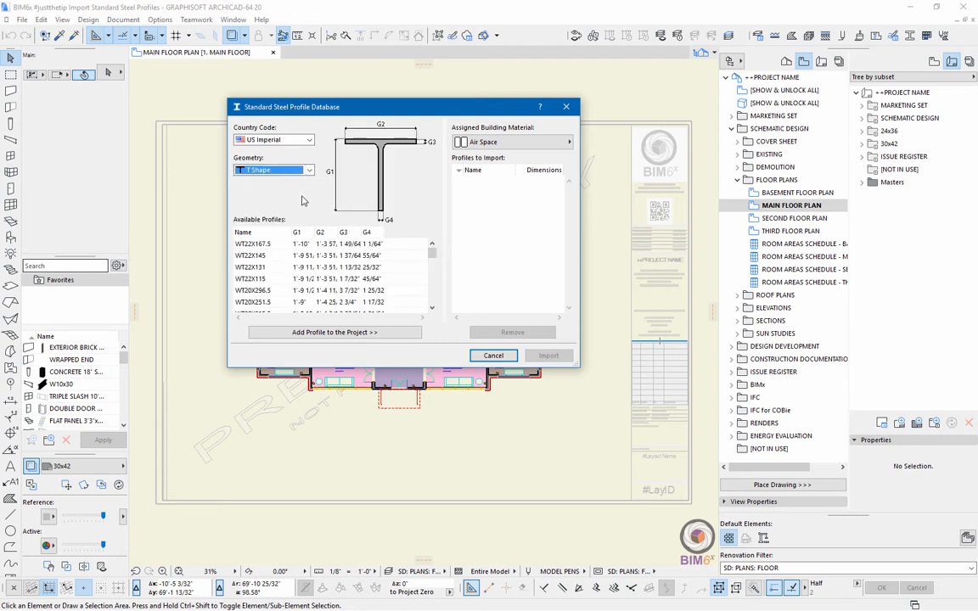
{"action": "left_click", "coordinate": [308, 170]}
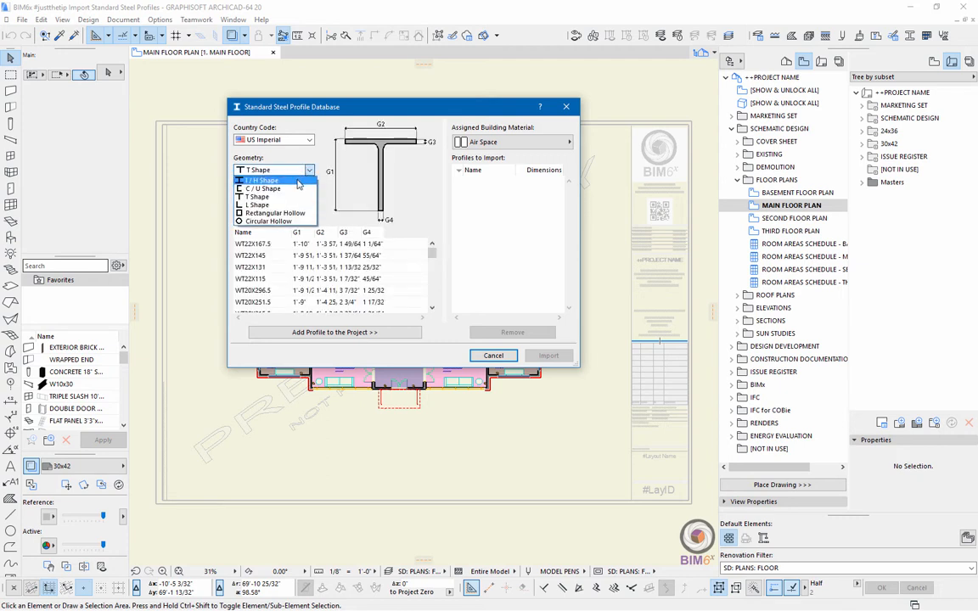
{"action": "left_click", "coordinate": [298, 182]}
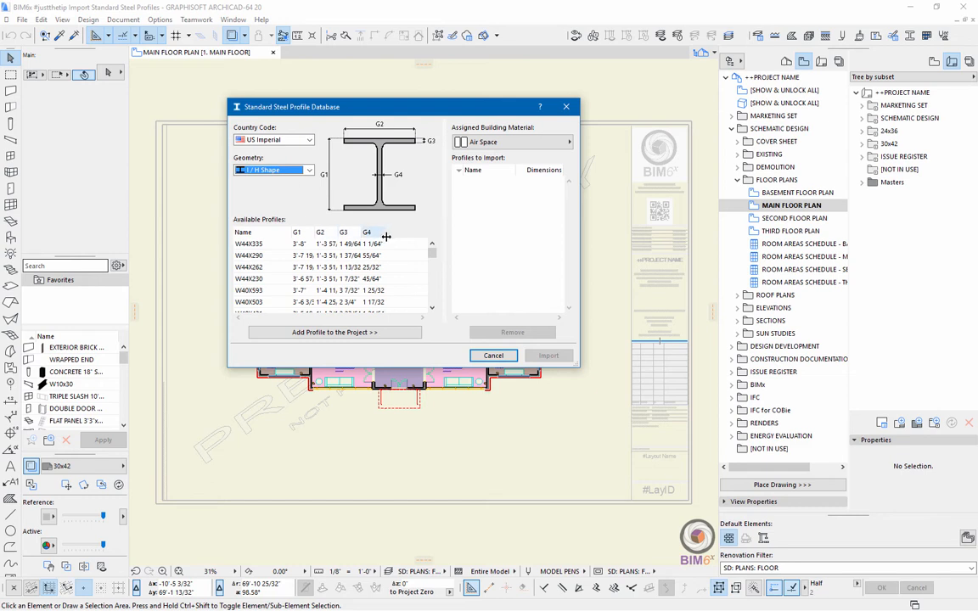
Browse the available I / H profiles, comparing their order when sorted by name and by the G1 dimension.
{"action": "left_click", "coordinate": [432, 309]}
{"action": "left_click", "coordinate": [432, 309]}
{"action": "left_click", "coordinate": [432, 308]}
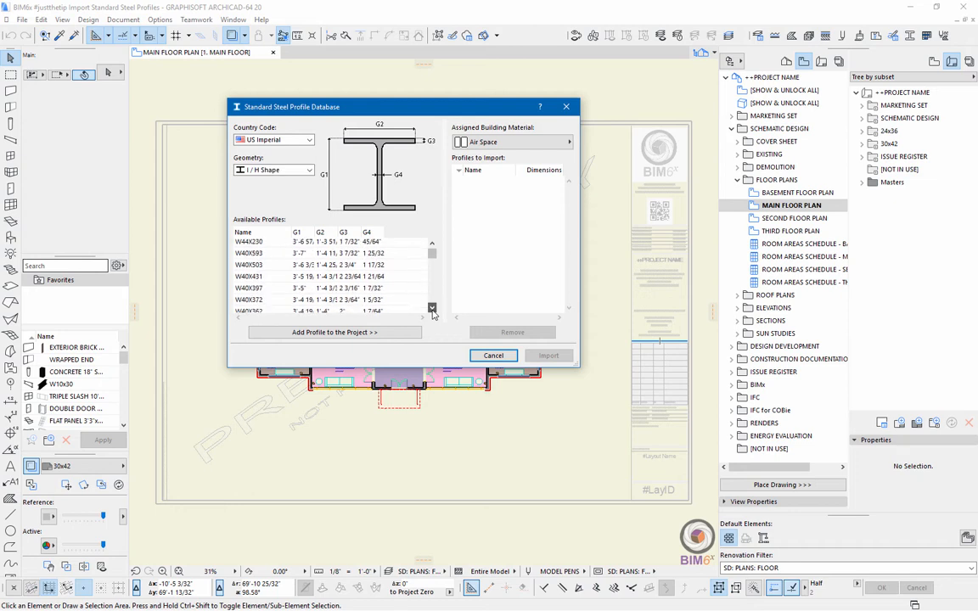
{"action": "left_click", "coordinate": [432, 309]}
{"action": "left_click", "coordinate": [432, 309]}
{"action": "left_click", "coordinate": [432, 309]}
{"action": "left_click", "coordinate": [432, 309]}
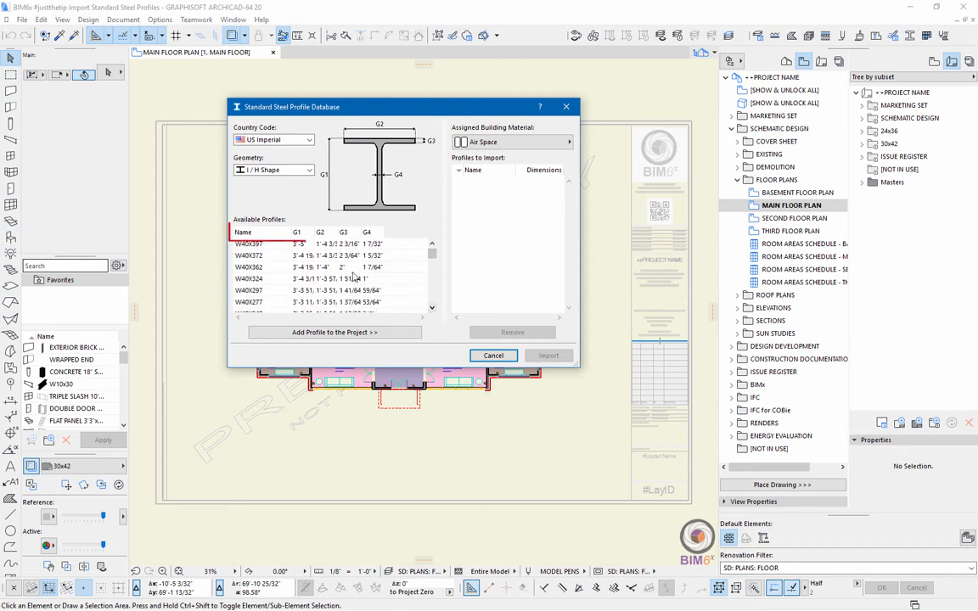
{"action": "left_click", "coordinate": [261, 233]}
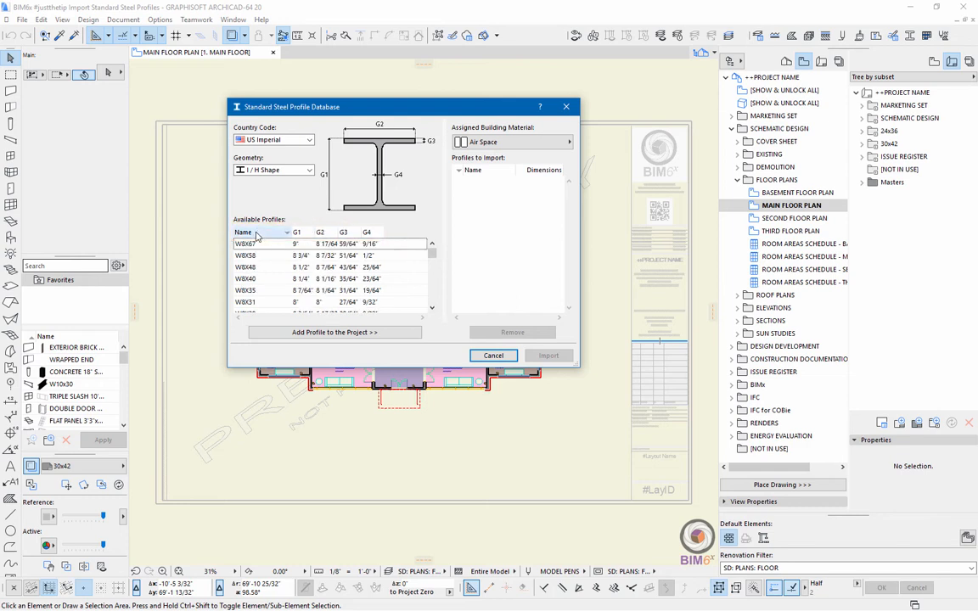
{"action": "left_click", "coordinate": [301, 234]}
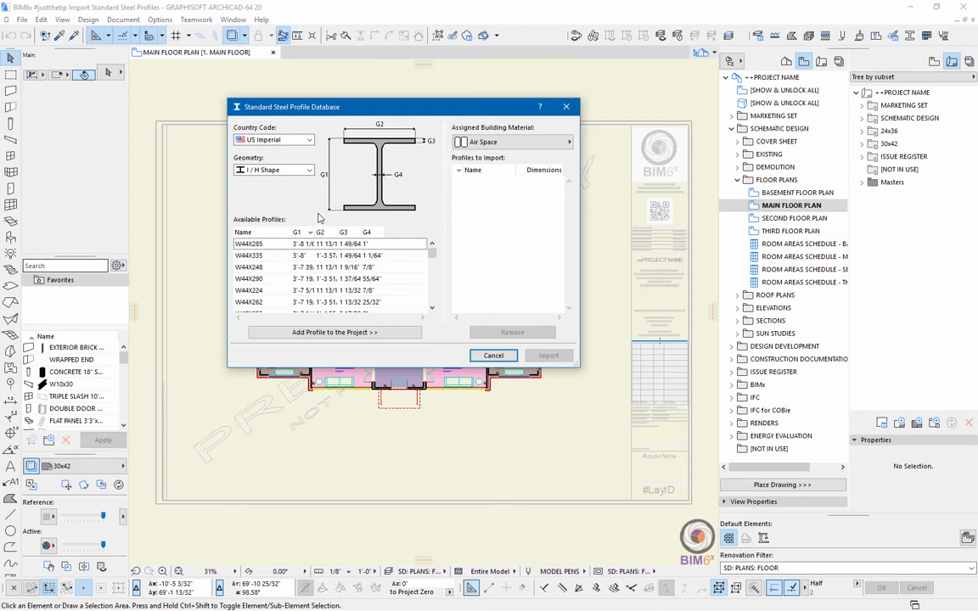
{"action": "scroll", "coordinate": [304, 296], "scroll_direction": "down", "scroll_amount": 5}
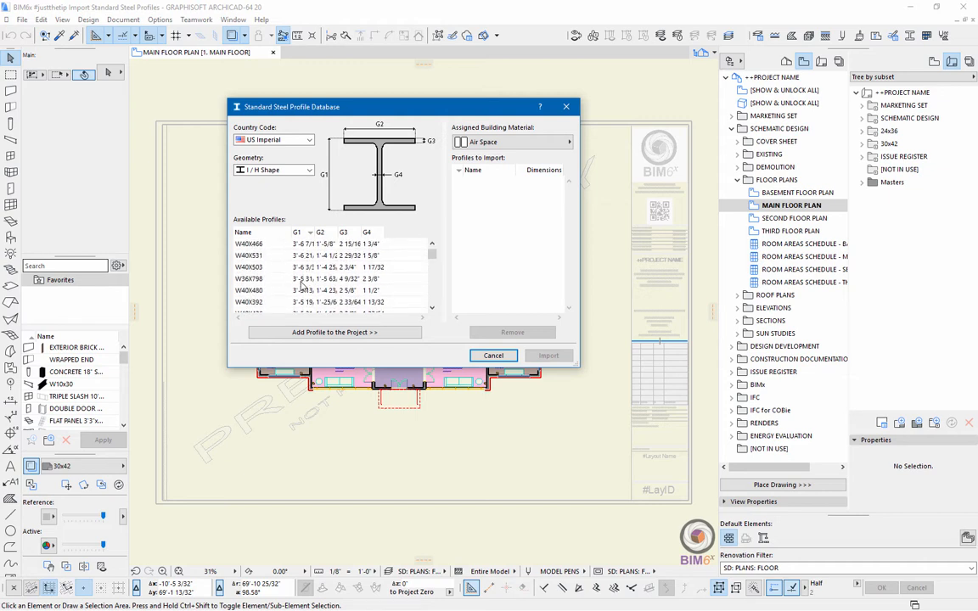
Sort the available profiles by name and add W6X12 to the profiles to import.
{"action": "left_click", "coordinate": [267, 235]}
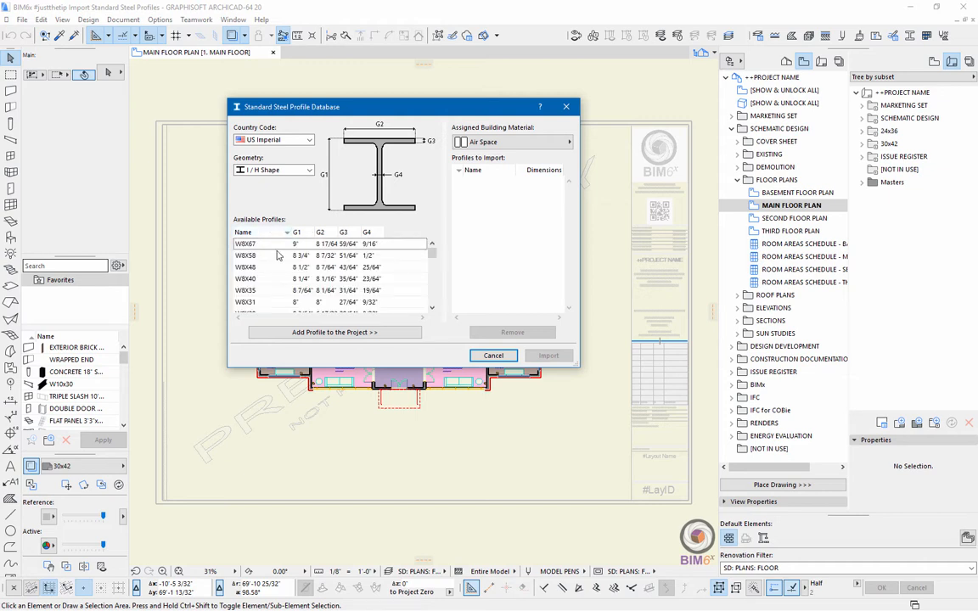
{"action": "left_click", "coordinate": [432, 301]}
{"action": "left_click", "coordinate": [432, 302]}
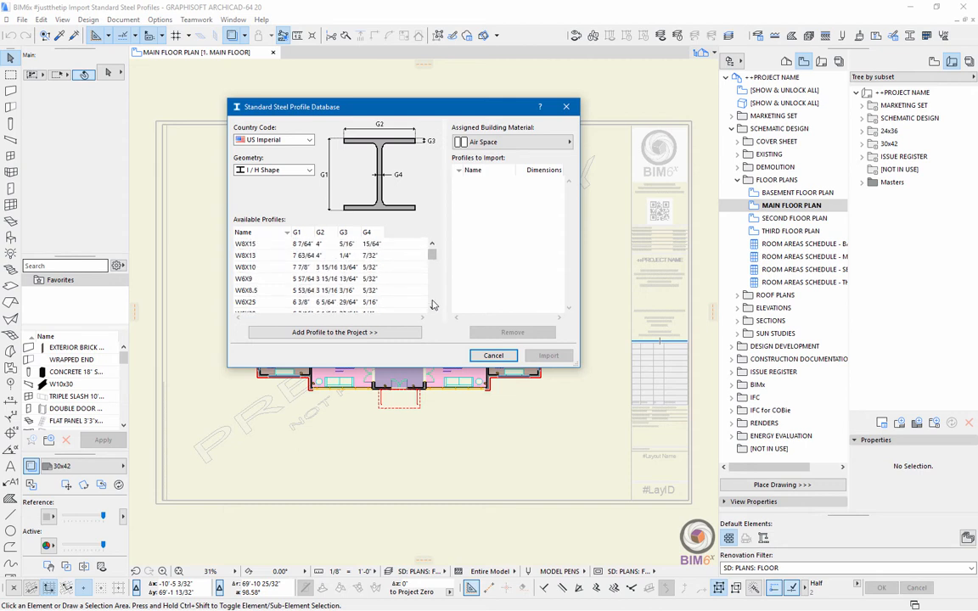
{"action": "left_click", "coordinate": [432, 302]}
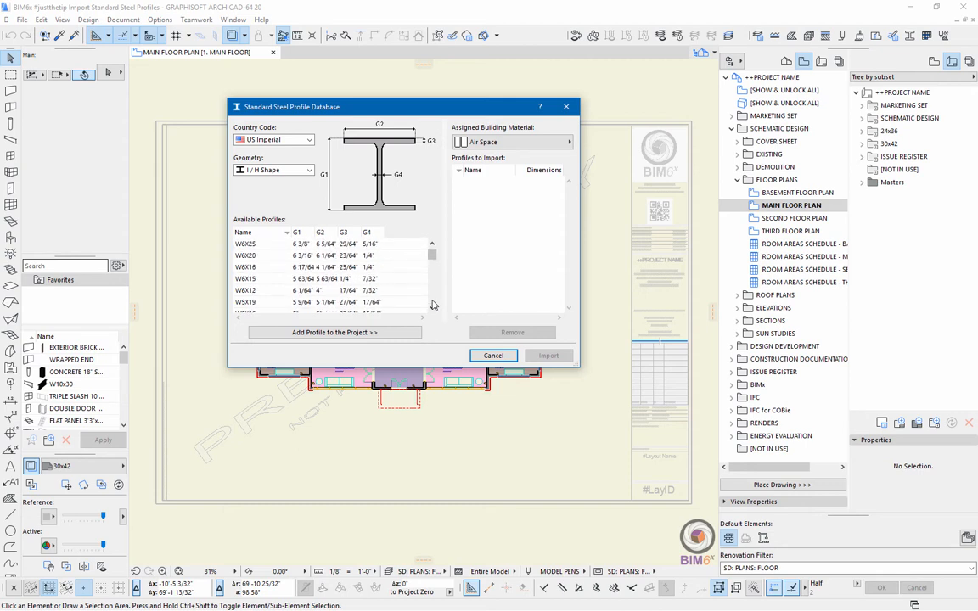
{"action": "left_click", "coordinate": [259, 291]}
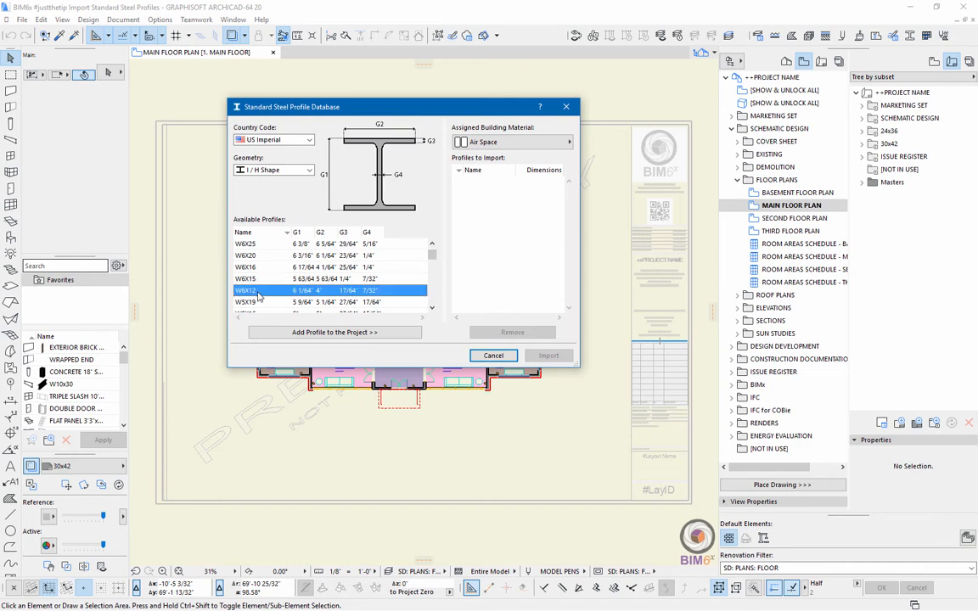
{"action": "left_click", "coordinate": [402, 333]}
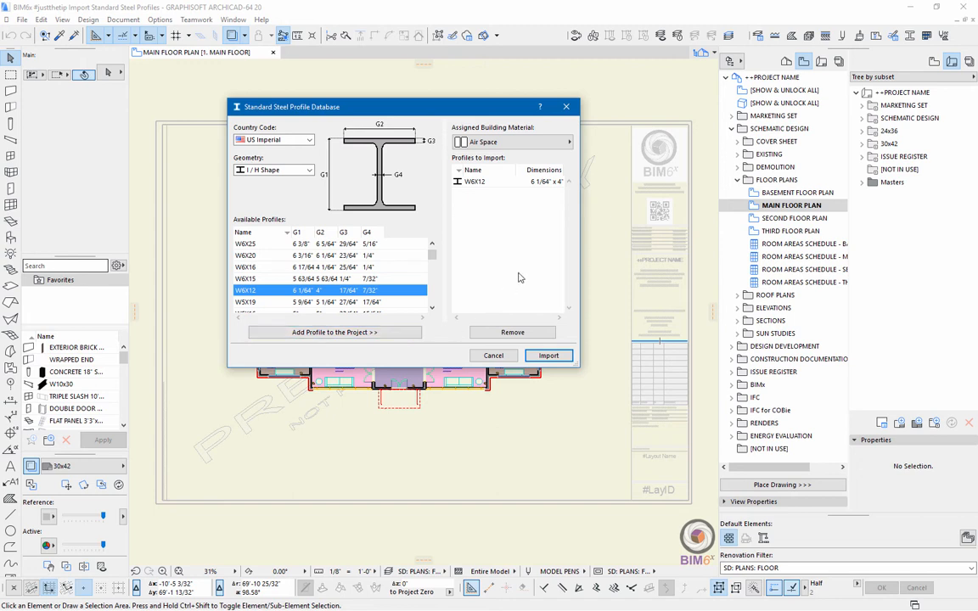
Assign the Metal: Steel building material to the W6X12 profile and import it into the project.
{"action": "left_click", "coordinate": [541, 182]}
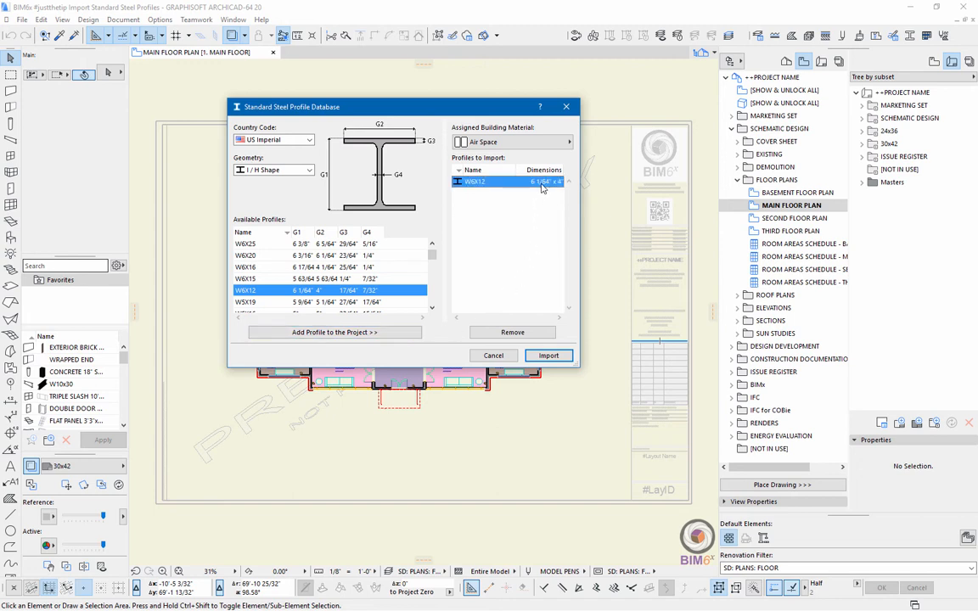
{"action": "left_click", "coordinate": [544, 144]}
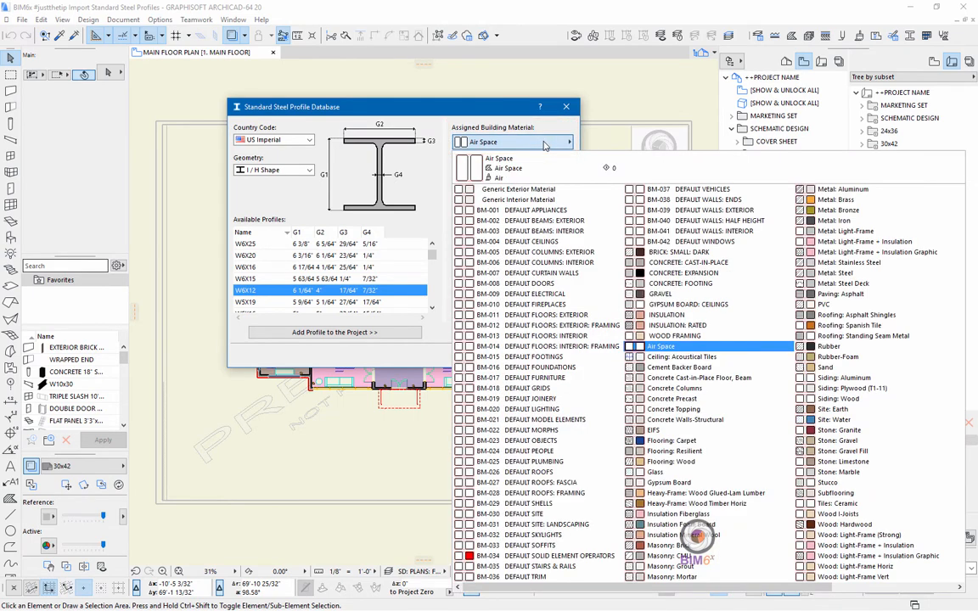
{"action": "left_click", "coordinate": [864, 278]}
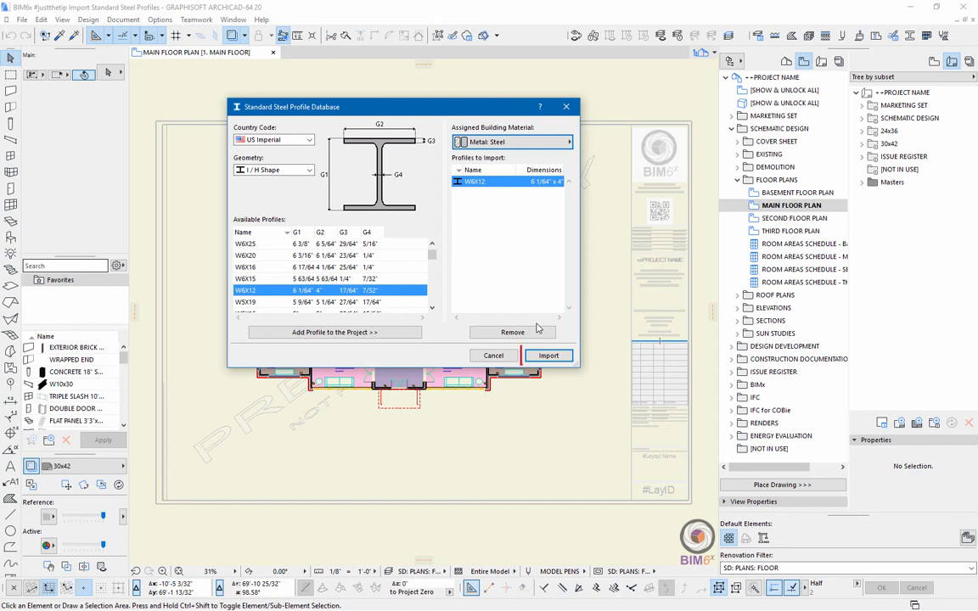
{"action": "left_click", "coordinate": [566, 356]}
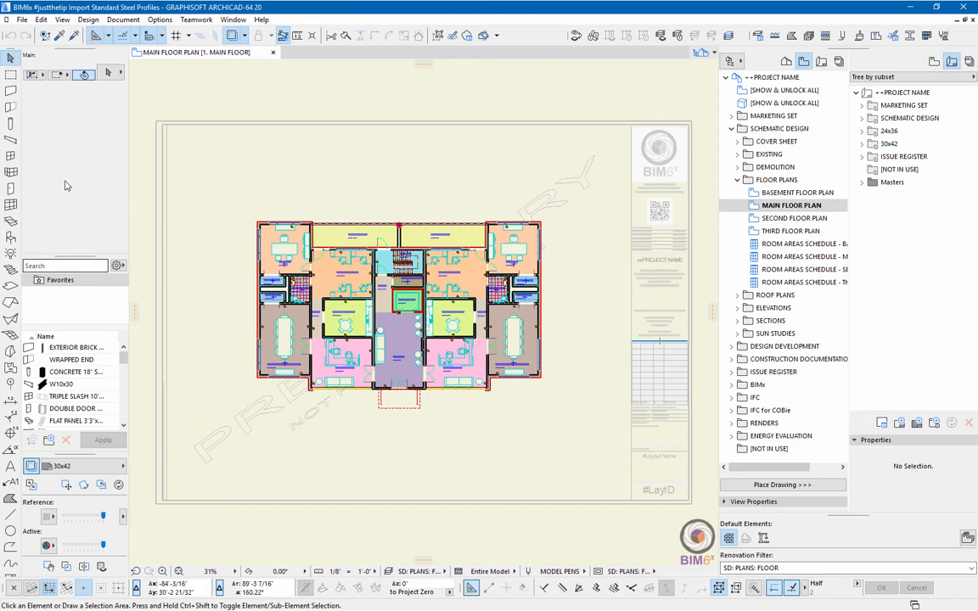
Set the column defaults to a complex profile structure using the imported W6X12 profile.
{"action": "double_click", "coordinate": [10, 125]}
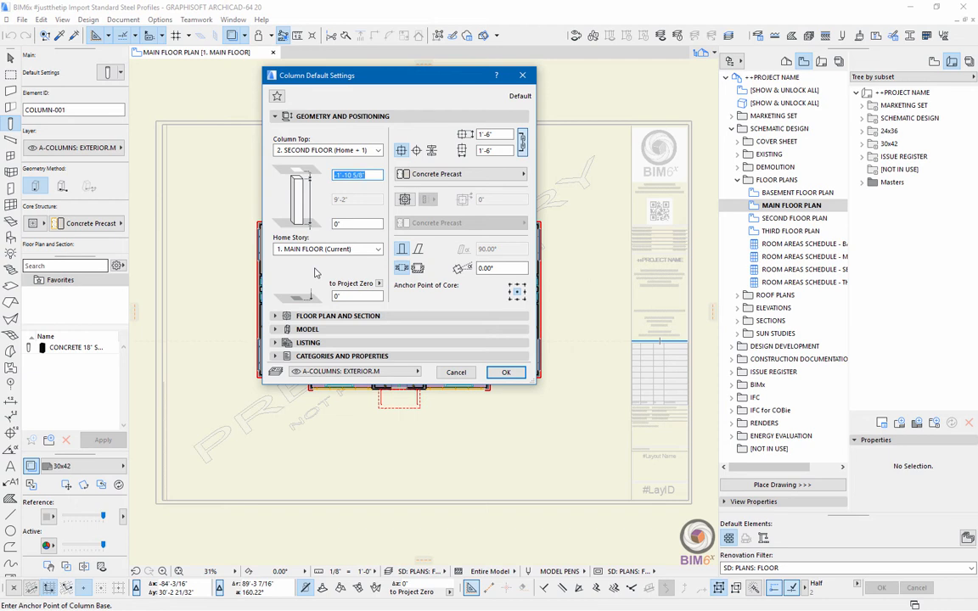
{"action": "left_click", "coordinate": [431, 151]}
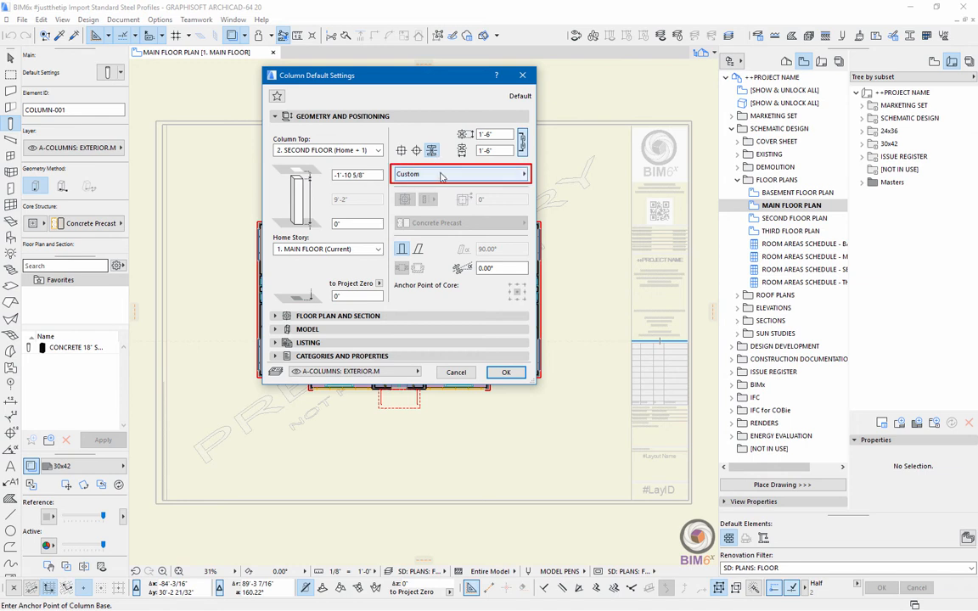
{"action": "left_click", "coordinate": [458, 176]}
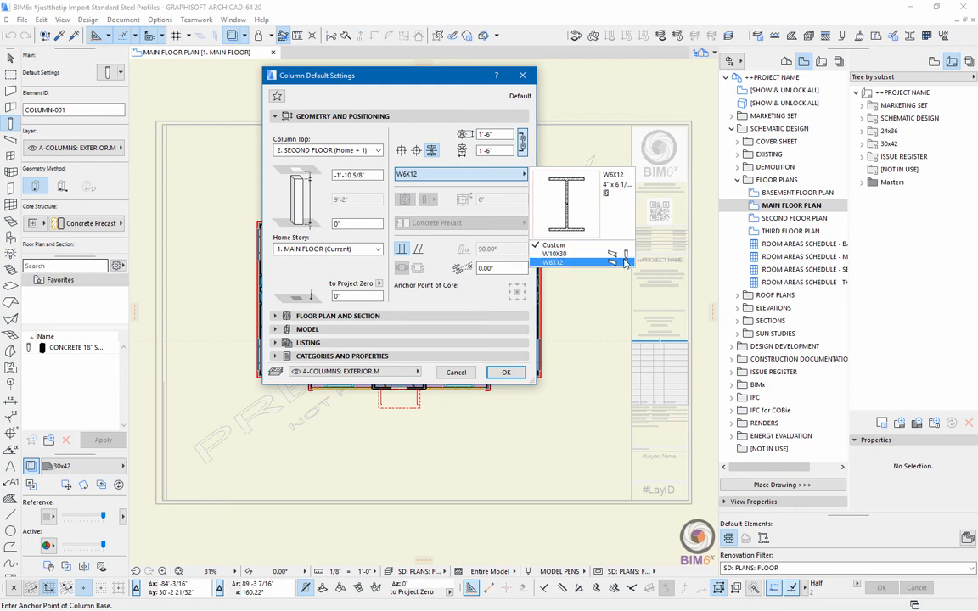
{"action": "left_click", "coordinate": [624, 263]}
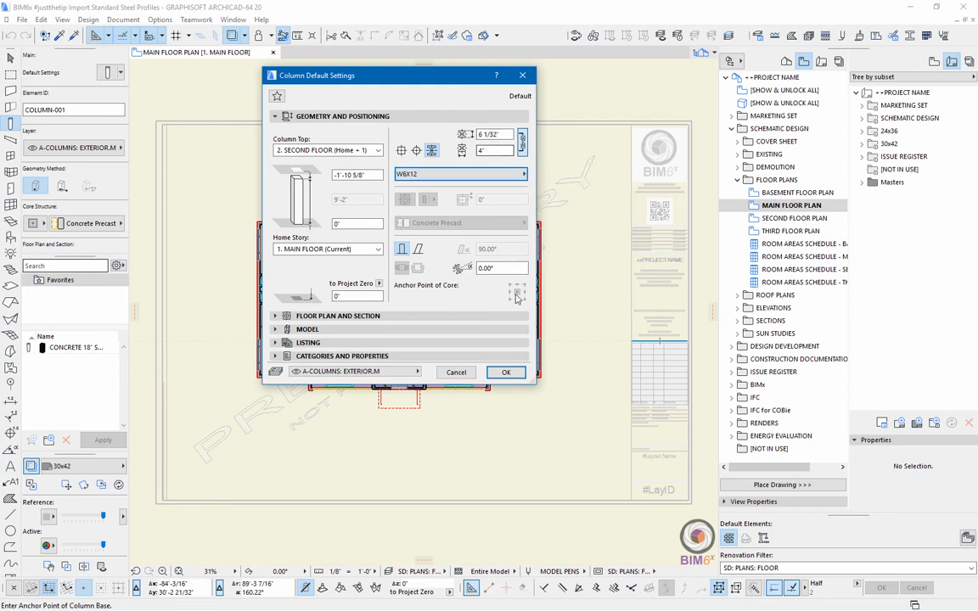
{"action": "left_click", "coordinate": [507, 372]}
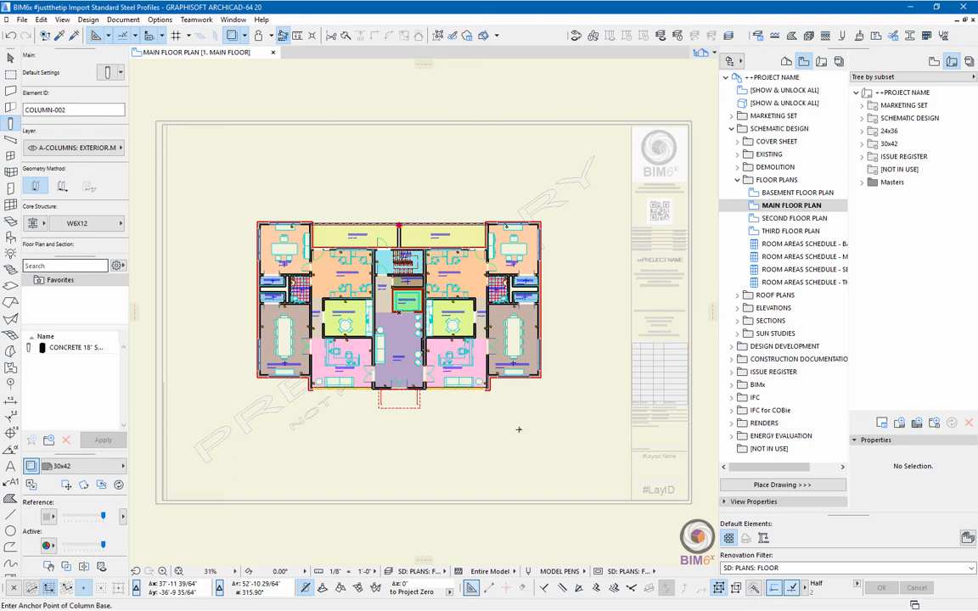
Multiply the W6X12 column below the floor plan using the Drag action with Spread at 3' spacing, extending the row horizontally left about 19'.
{"action": "left_click", "coordinate": [518, 430], "text": "shift"}
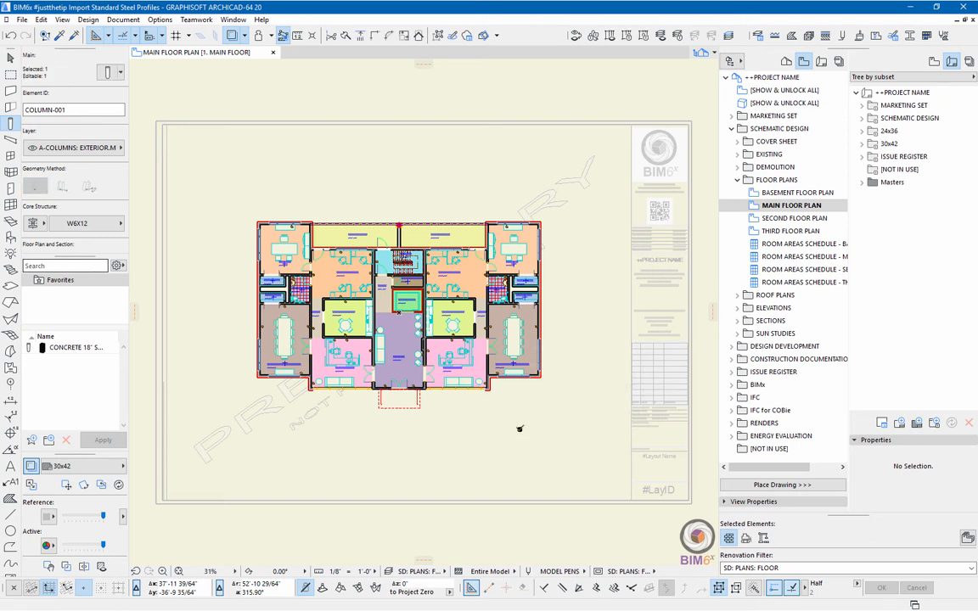
{"action": "right_click", "coordinate": [519, 429]}
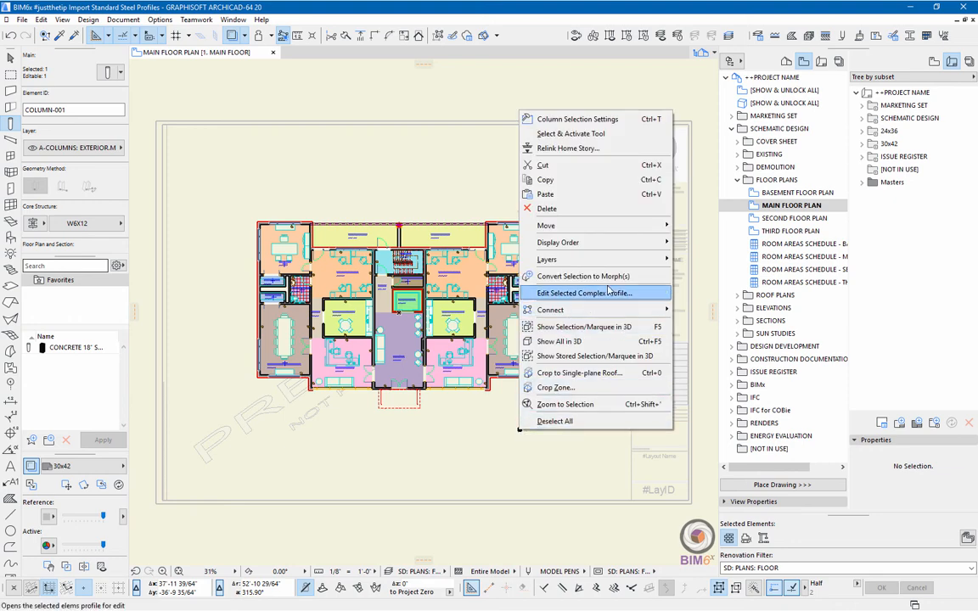
{"action": "mouse_move", "coordinate": [610, 227]}
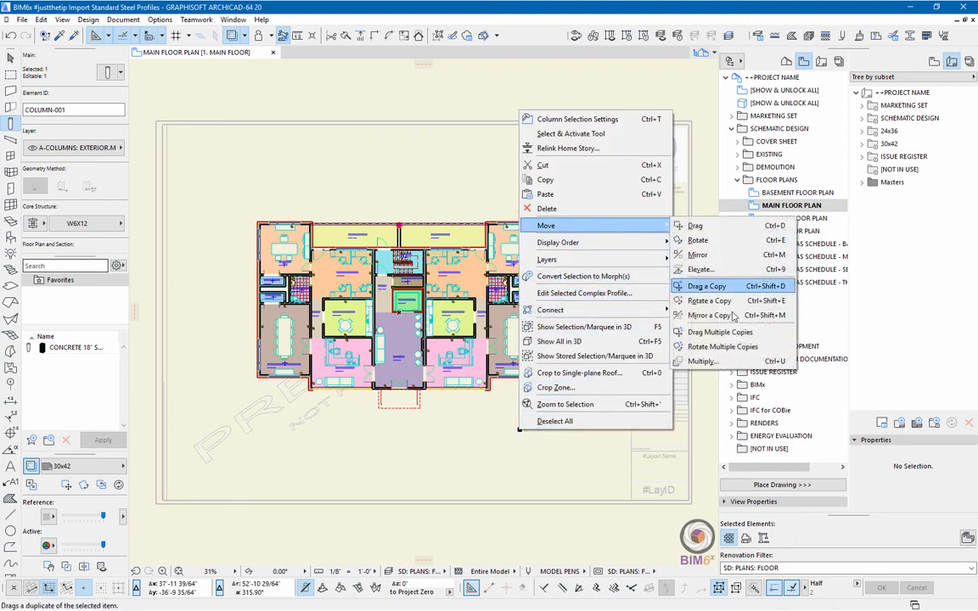
{"action": "left_click", "coordinate": [749, 362]}
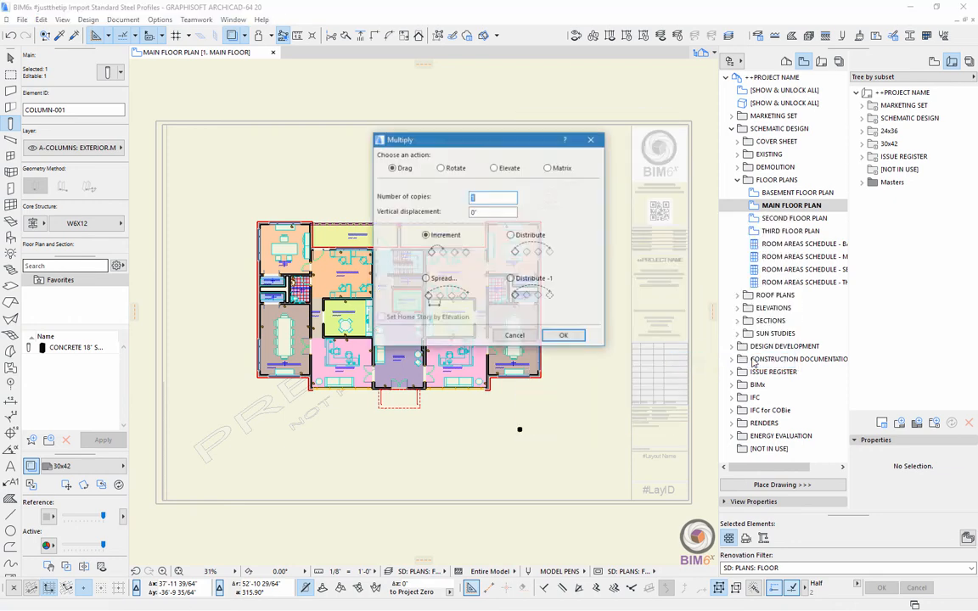
{"action": "left_click", "coordinate": [439, 280]}
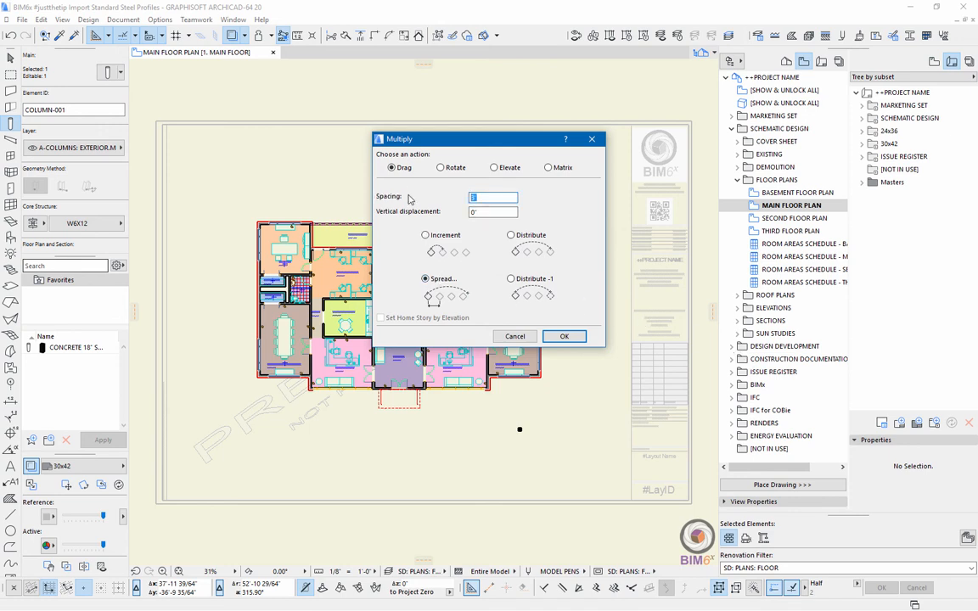
{"action": "type", "text": "3'"}
{"action": "key", "text": "Return"}
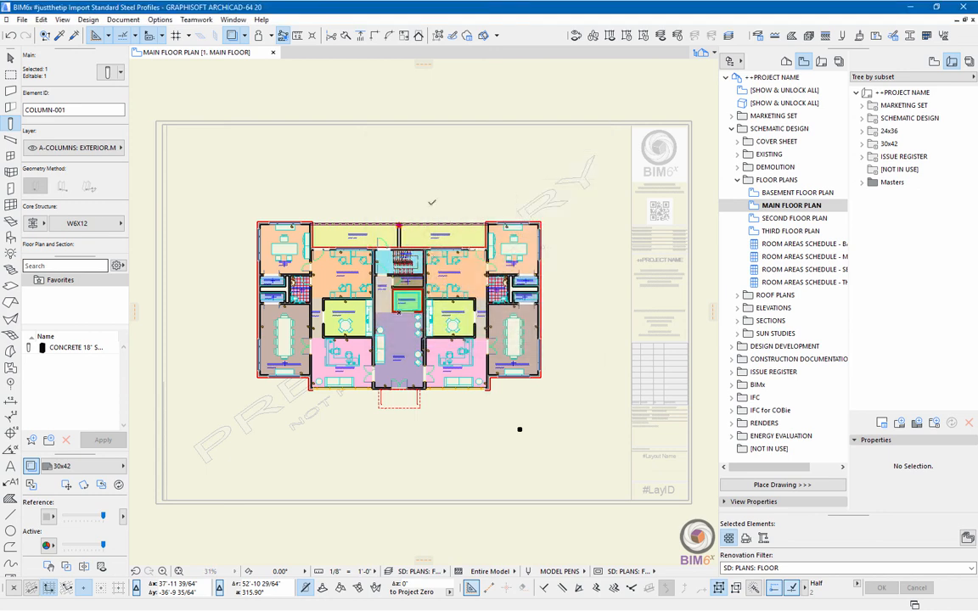
{"action": "left_click", "coordinate": [520, 431]}
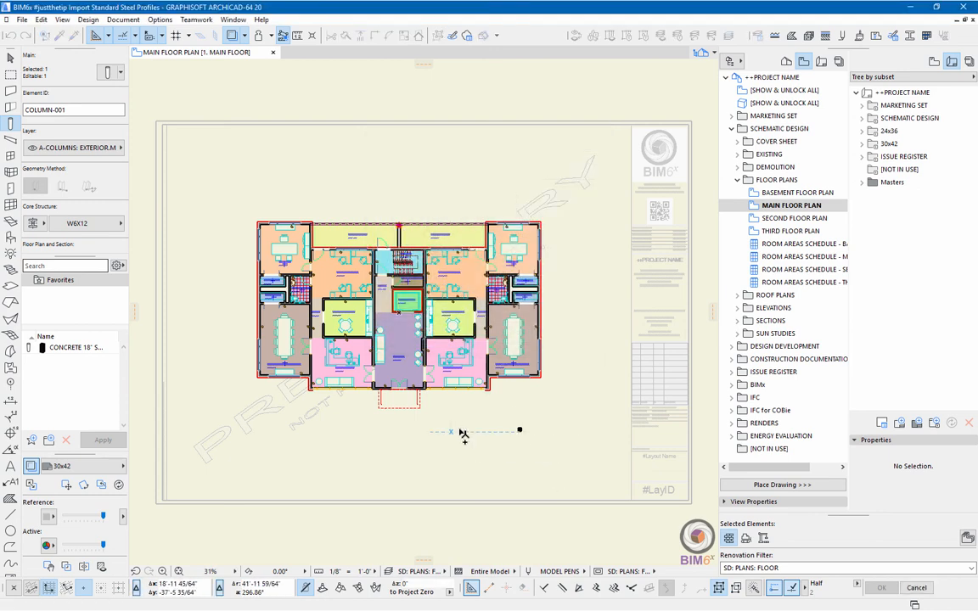
{"action": "left_click", "coordinate": [461, 431]}
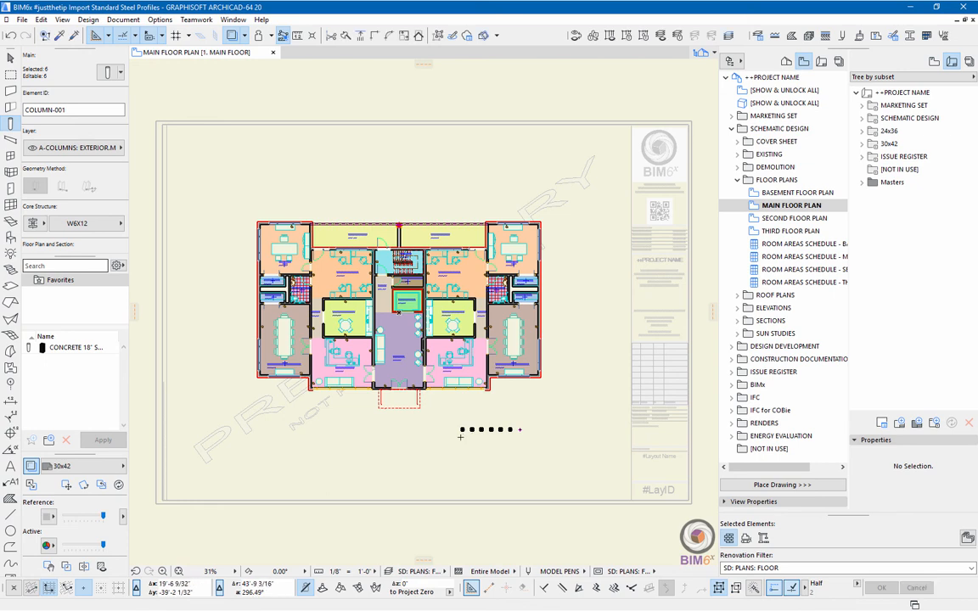
Show the row of selected columns in 3D and examine their steel profile shape up close from above.
{"action": "key", "text": "F5"}
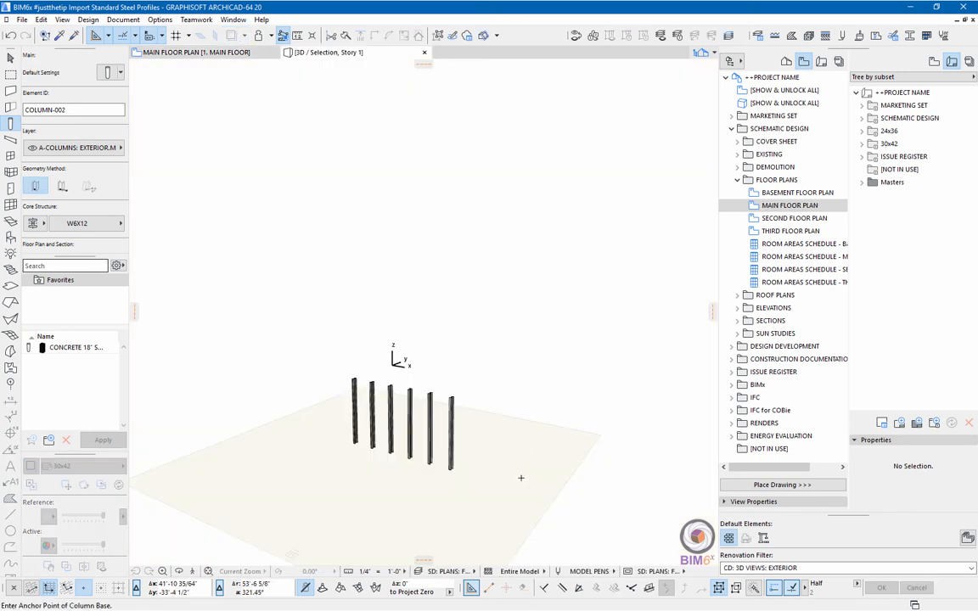
{"action": "scroll", "coordinate": [408, 400], "scroll_direction": "up", "scroll_amount": 10}
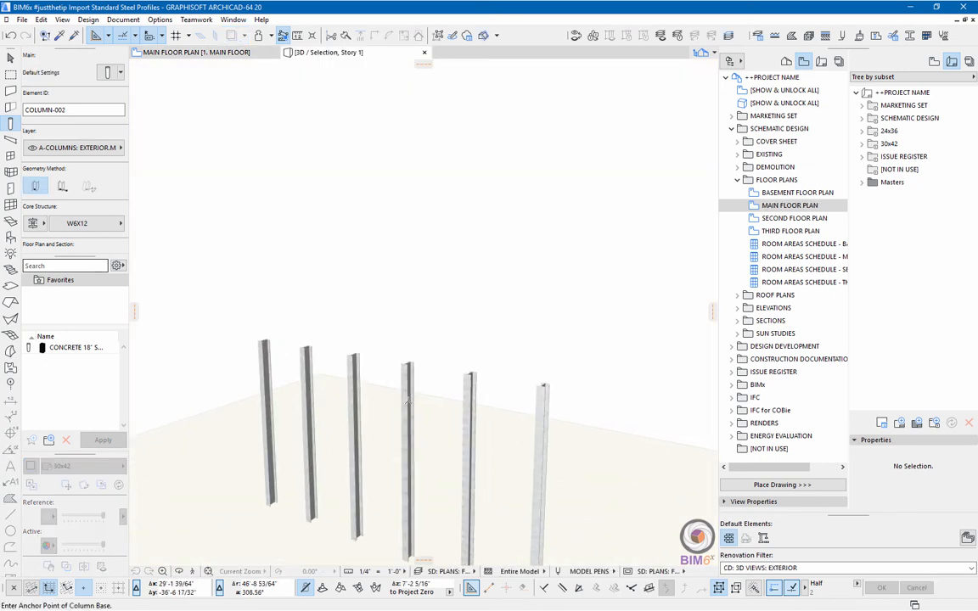
{"action": "middle_click_drag", "start_coordinate": [405, 398], "coordinate": [417, 471], "text": "shift"}
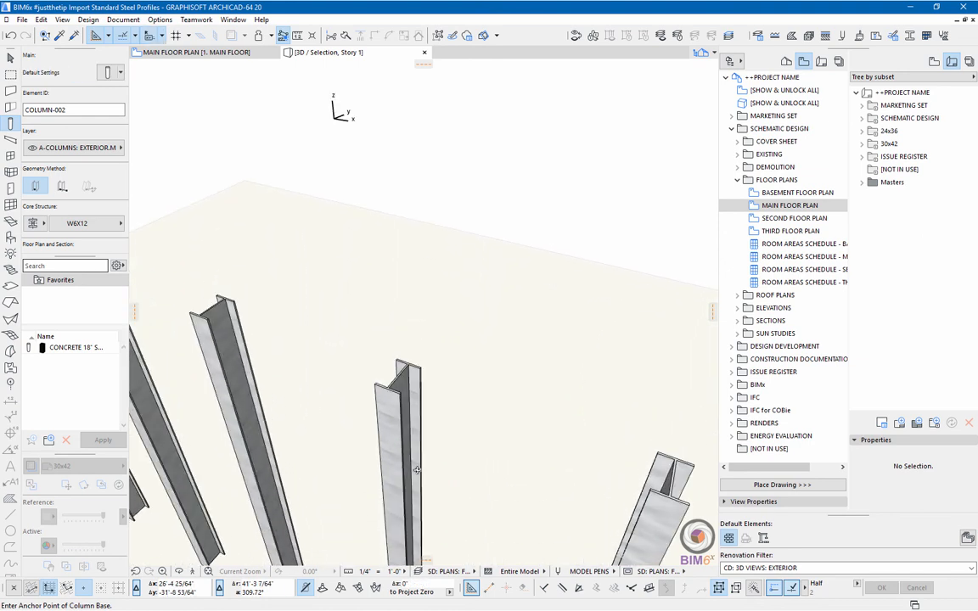